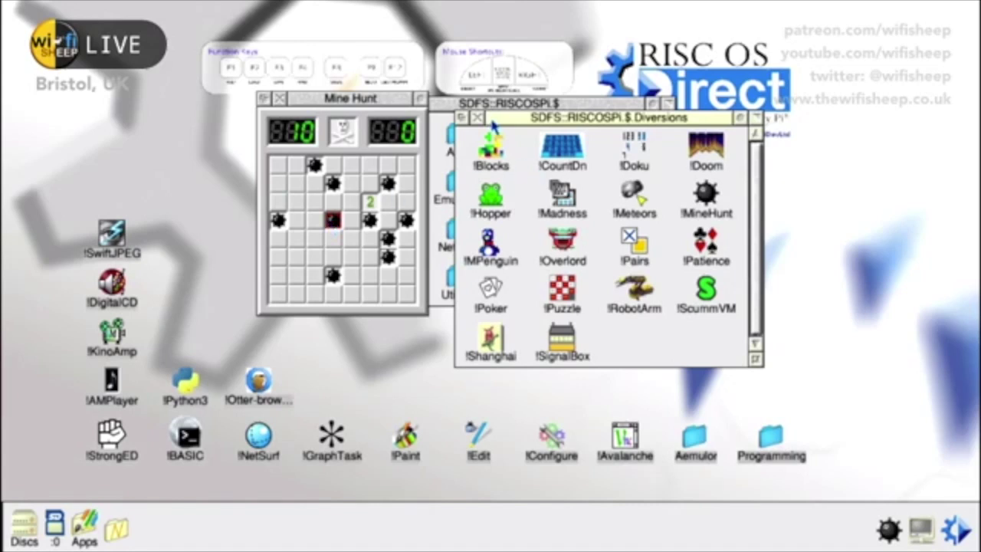
# Open and exit the Meteors game, and quit Mine Hunt completely.
pyautogui.click(280, 99)
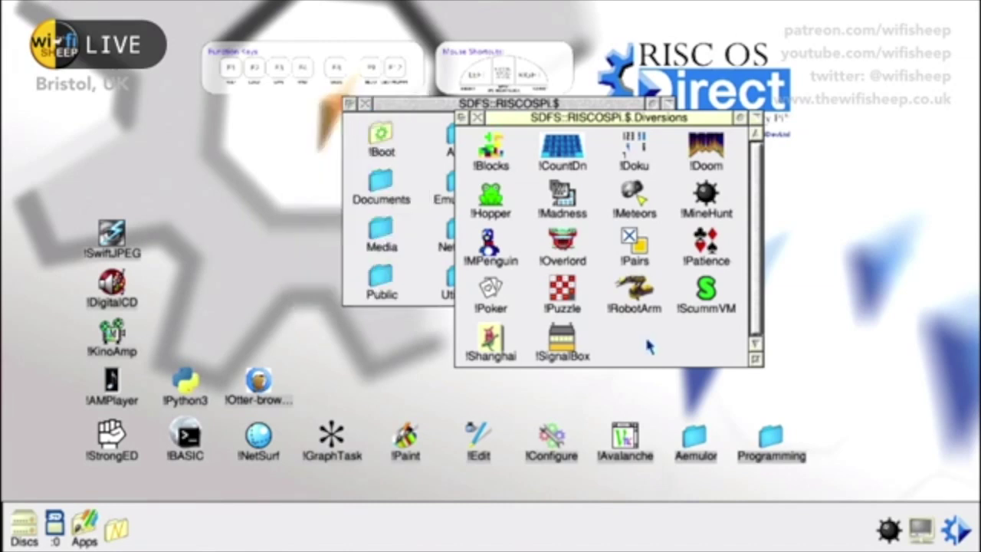
pyautogui.doubleClick(636, 195)
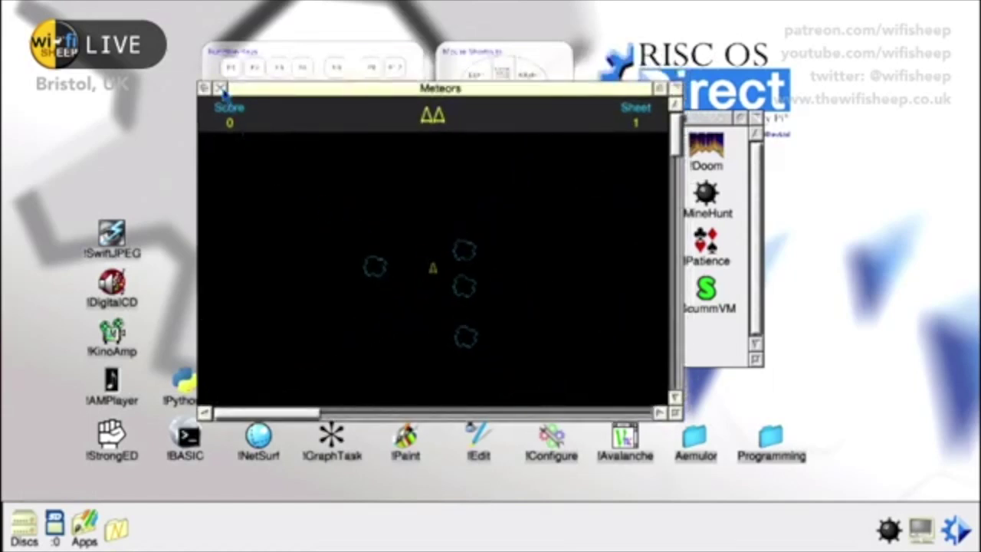
pyautogui.press('Escape')
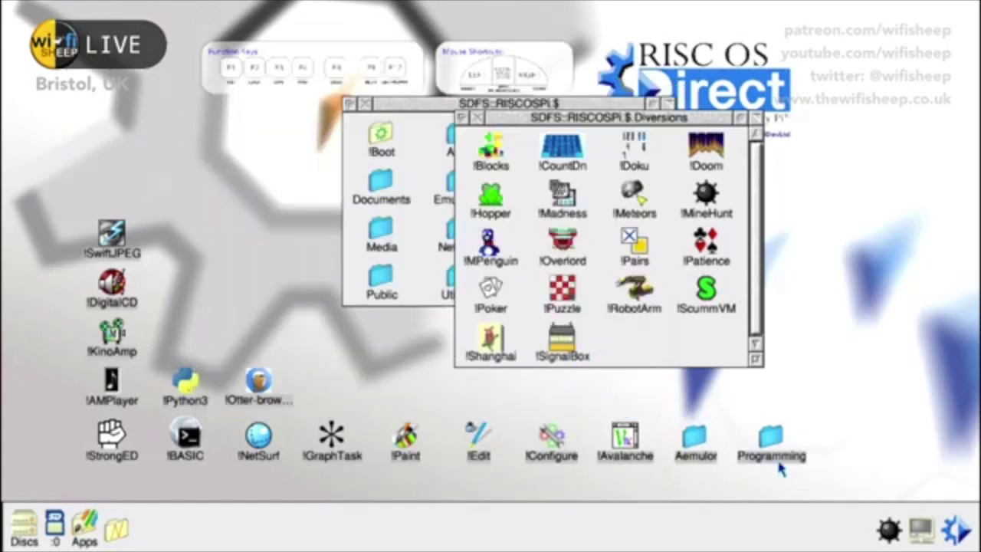
pyautogui.middleClick(889, 530)
pyautogui.click(883, 507)
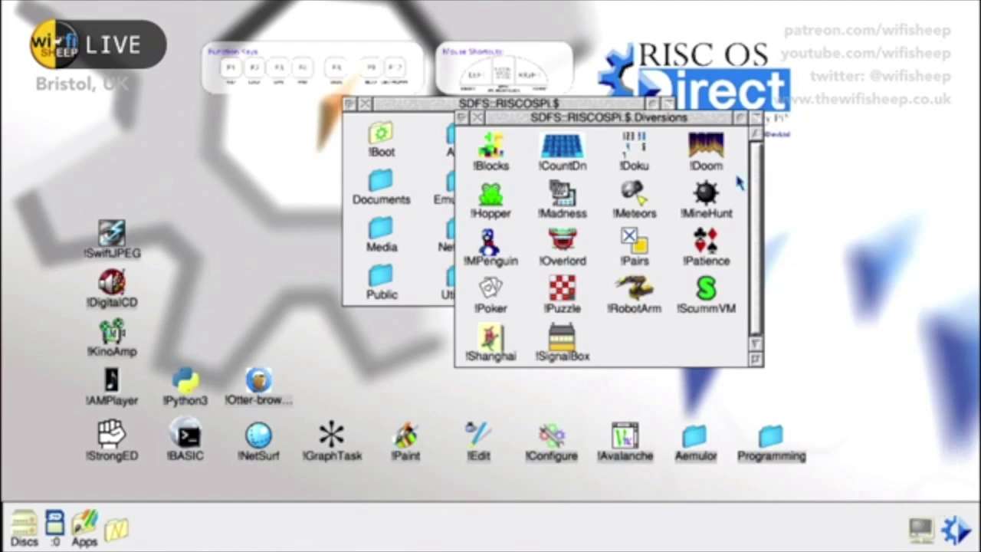
# Load Doom from the Diversions folder and start the game.
pyautogui.moveTo(705, 117); pyautogui.dragTo(671, 98)
pyautogui.click(671, 134)
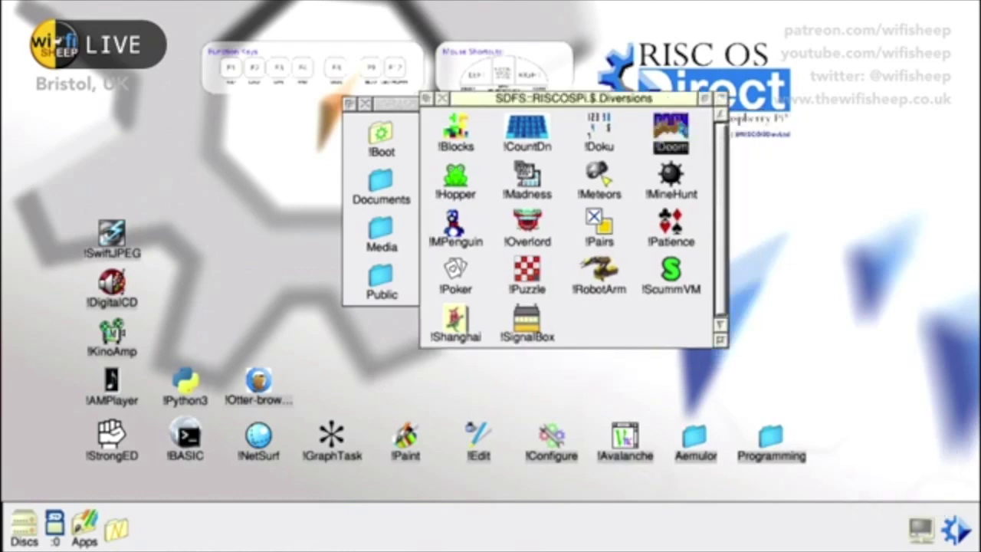
pyautogui.doubleClick(672, 130)
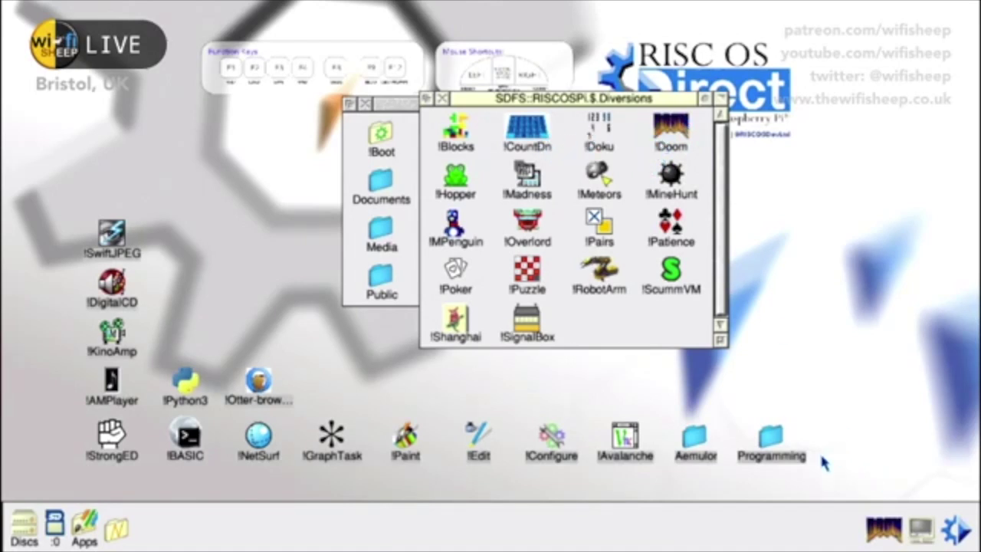
pyautogui.click(881, 531)
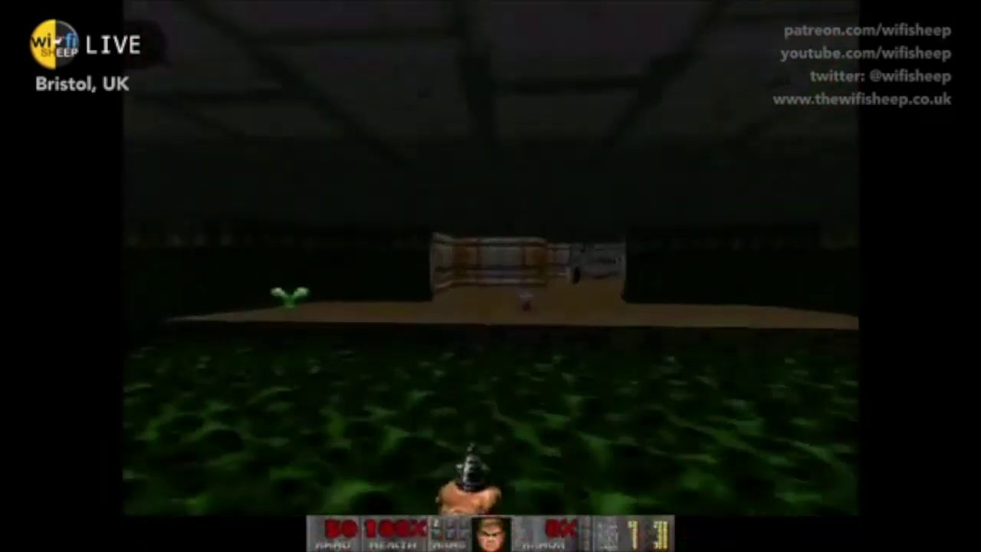
# Start playing Doom and move through the Hangar level to its exit.
pyautogui.press('Escape')
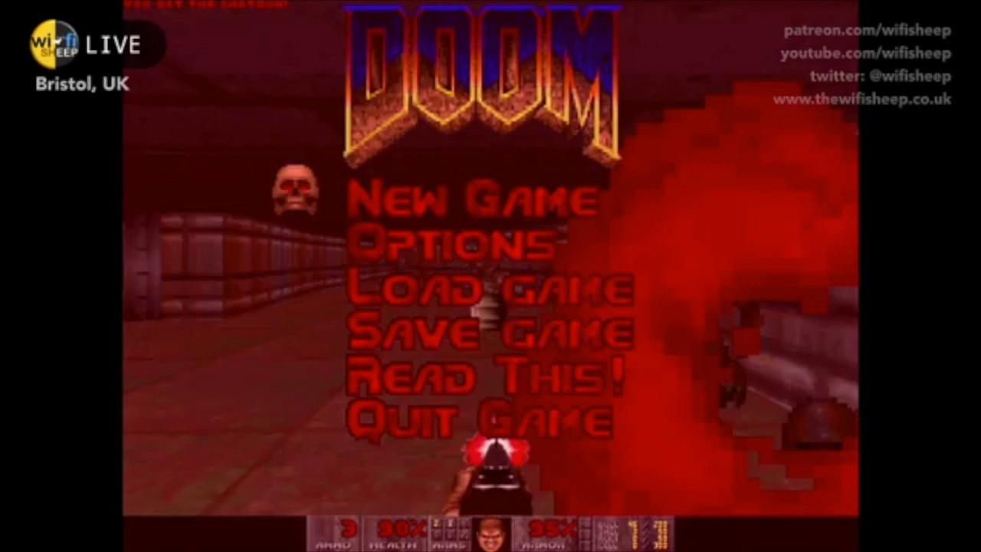
pyautogui.press('Escape')
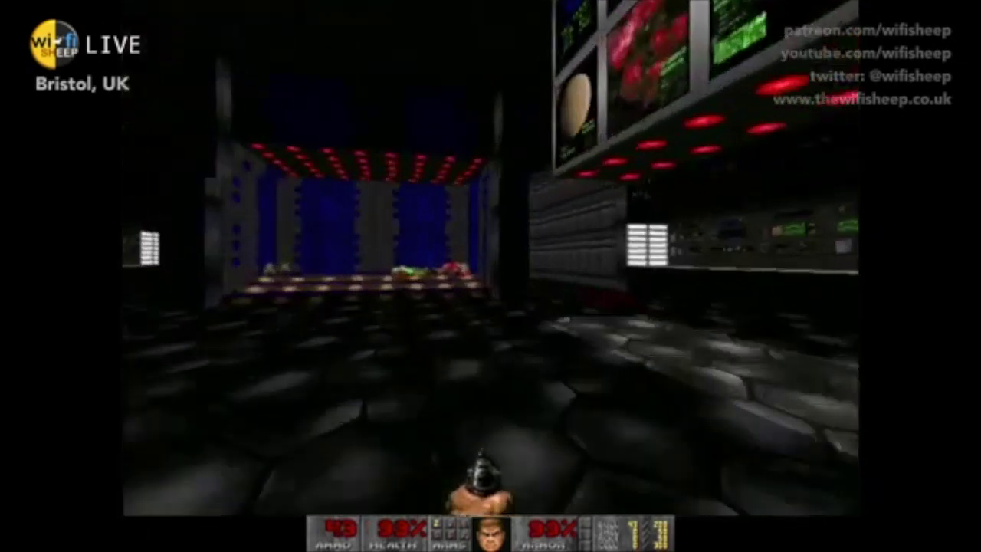
pyautogui.press('Up')
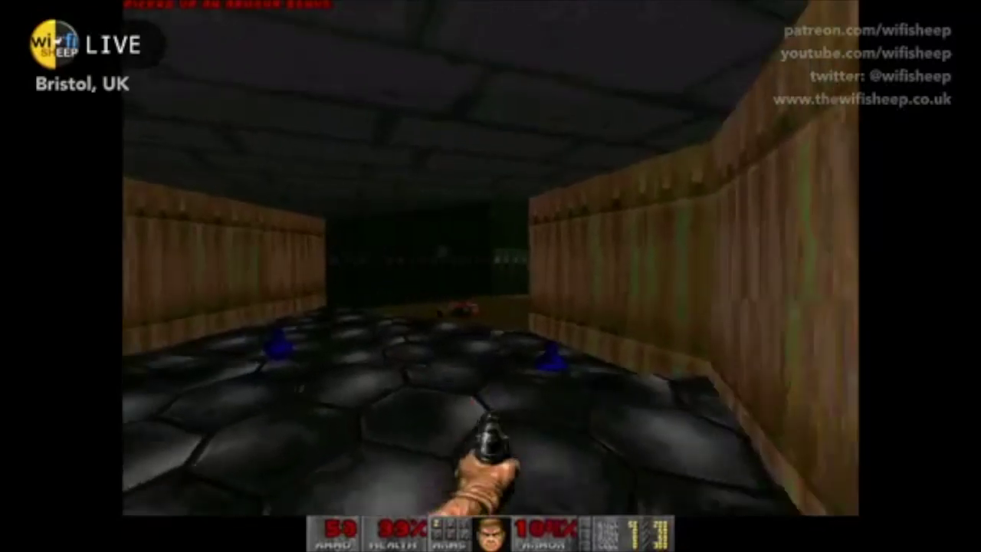
pyautogui.press('Up')
pyautogui.press('Up')
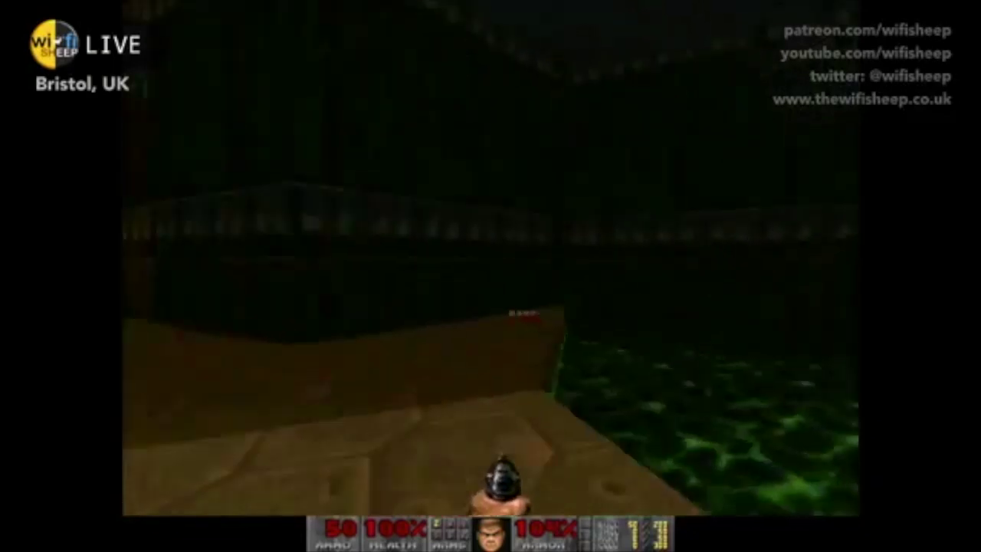
pyautogui.press('Up')
pyautogui.press('Right')
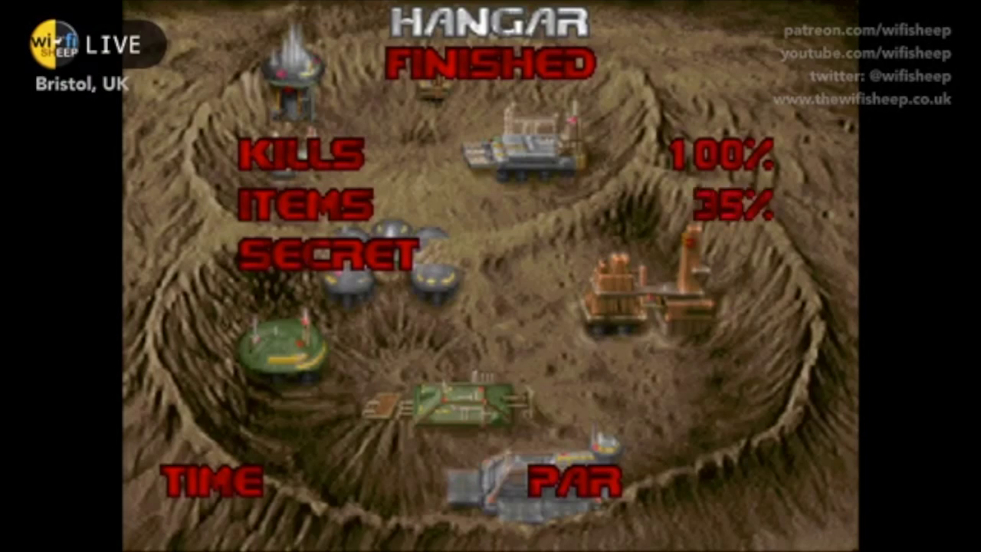
# Quit the running Doom game and unload the Doom application from the desktop.
pyautogui.press('Escape')
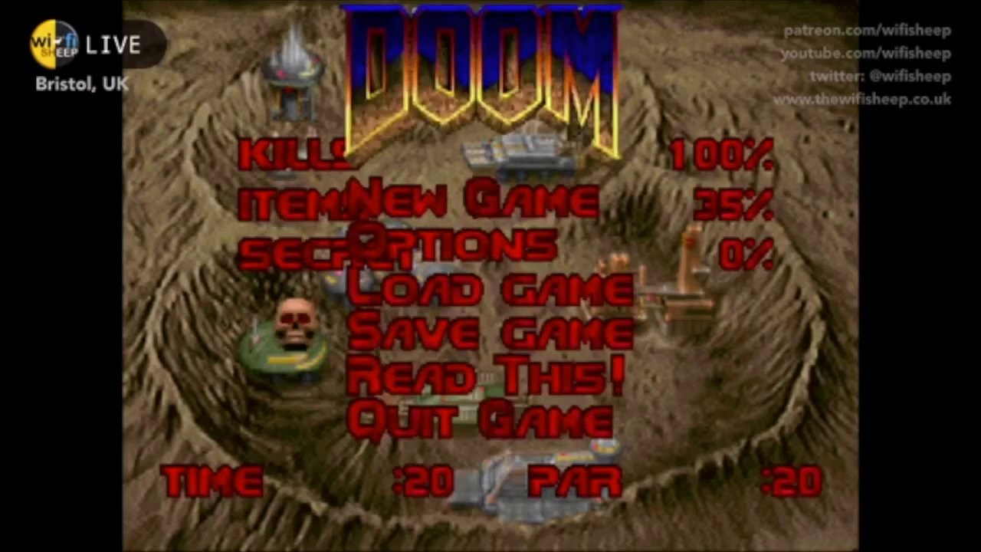
pyautogui.press('Down')
pyautogui.press('Return')
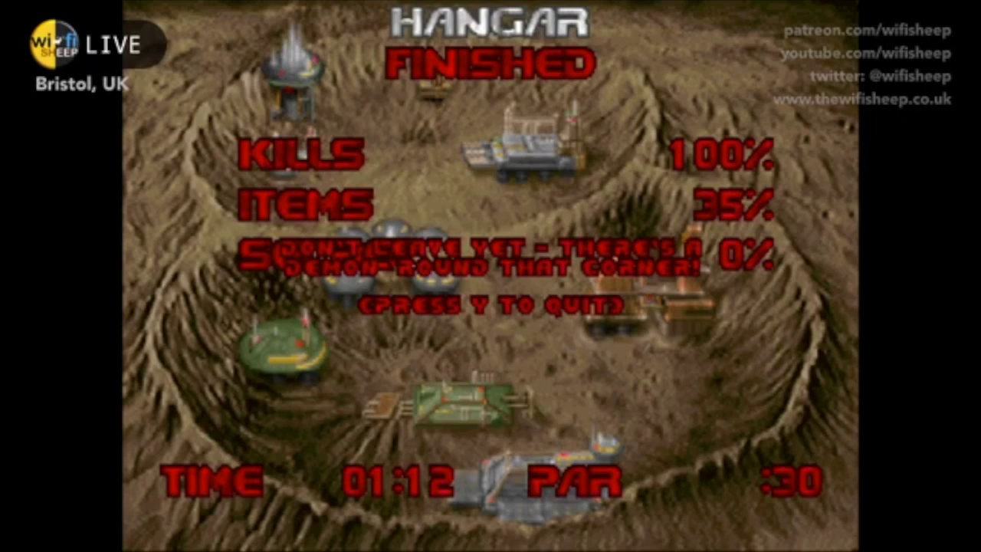
pyautogui.press('y')
pyautogui.press('space')
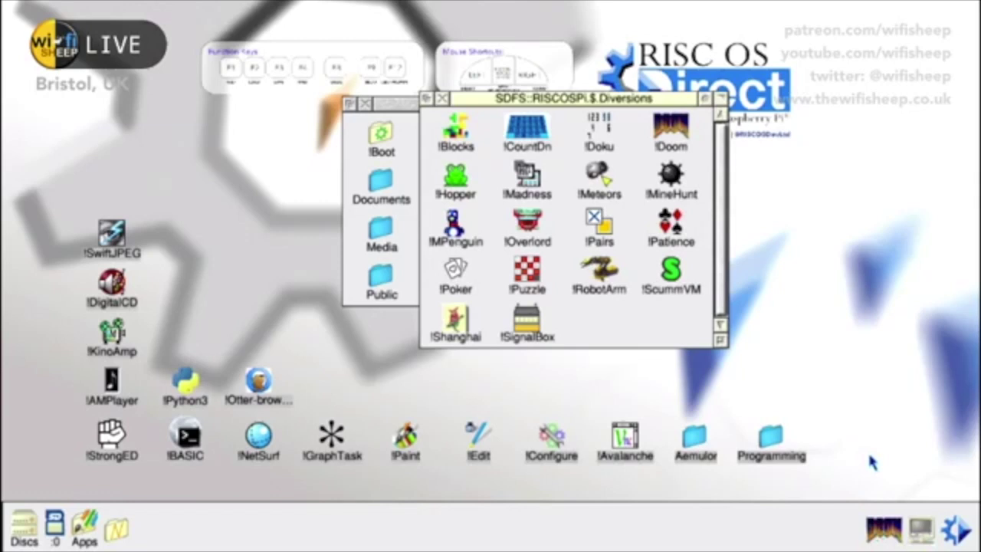
pyautogui.middleClick(883, 524)
pyautogui.click(888, 507)
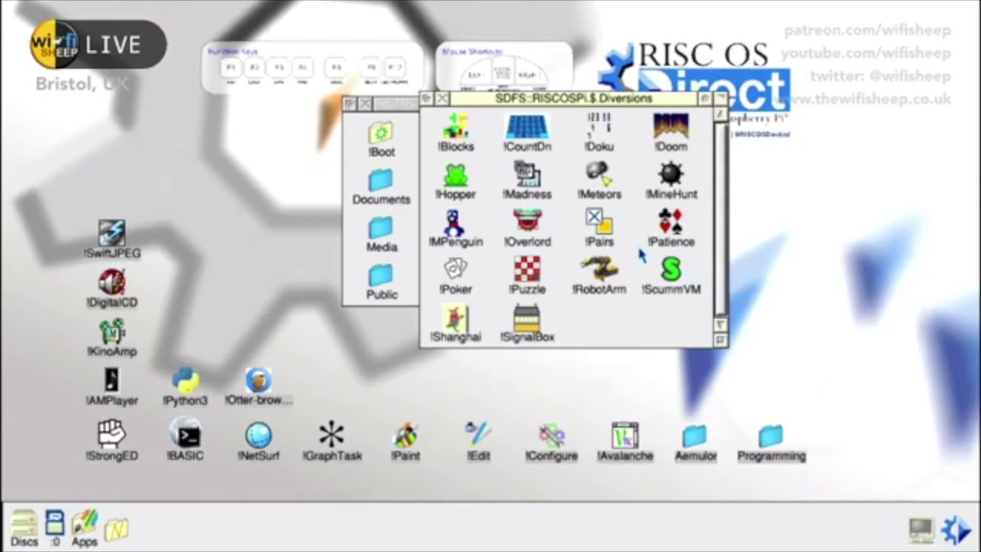
# Close the Diversions folder and open the Emulators folder, placing its window over the lower part of the RISCOSPi window.
pyautogui.moveTo(488, 99); pyautogui.dragTo(593, 54)
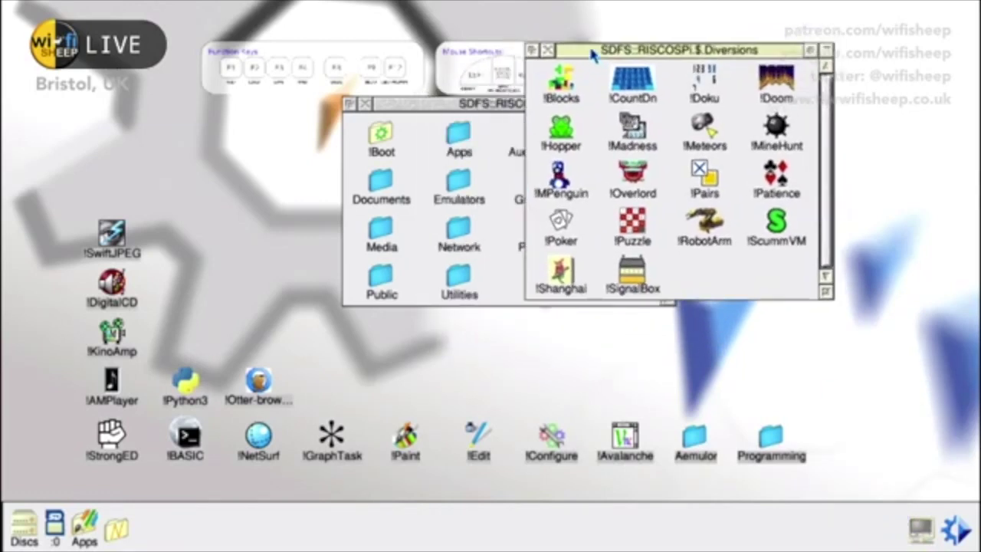
pyautogui.click(547, 51)
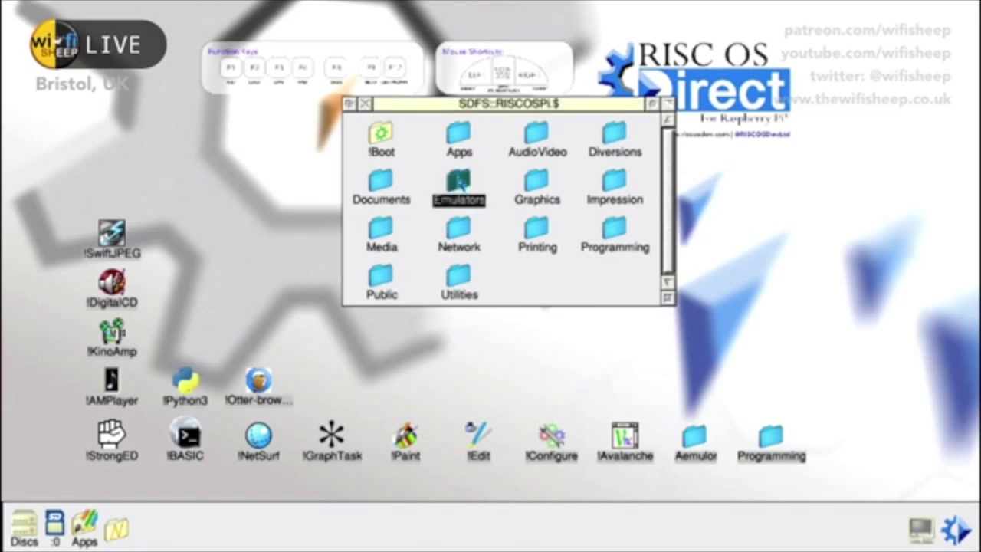
pyautogui.doubleClick(458, 184)
pyautogui.moveTo(452, 117); pyautogui.dragTo(439, 241)
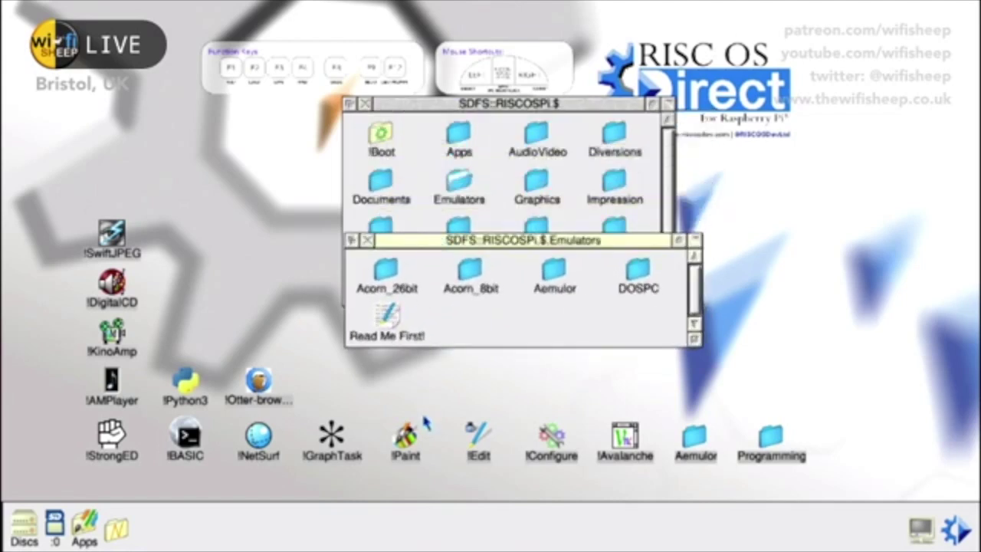
# Point out the Acorn_26bit and Acorn_8bit folders inside the Emulators folder.
pyautogui.click(382, 279)
pyautogui.click(477, 274)
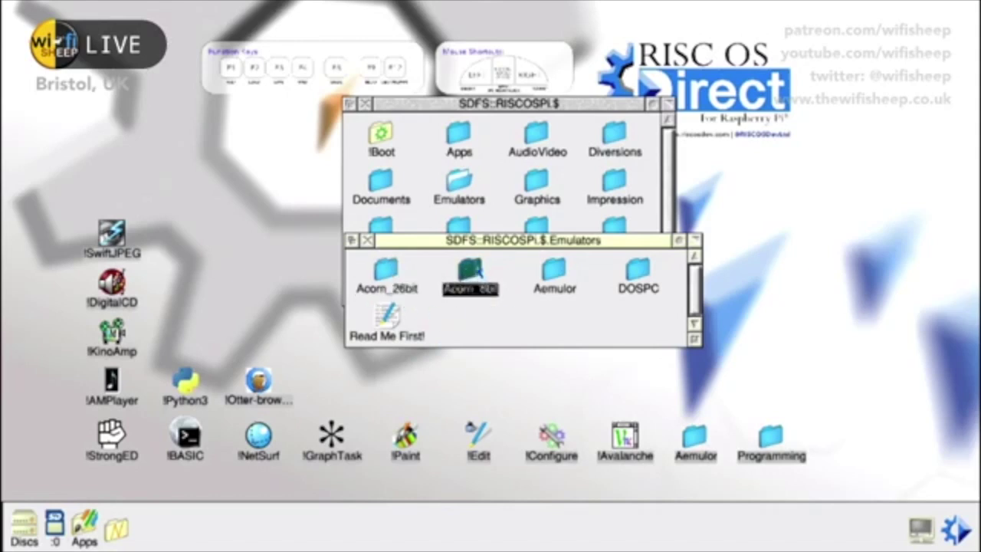
pyautogui.click(476, 319)
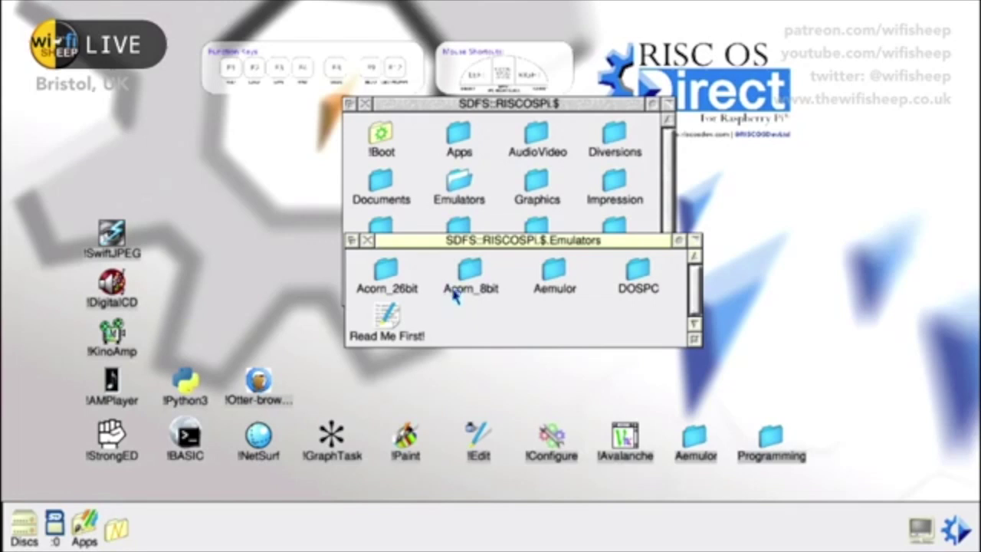
pyautogui.moveTo(426, 245); pyautogui.dragTo(257, 168)
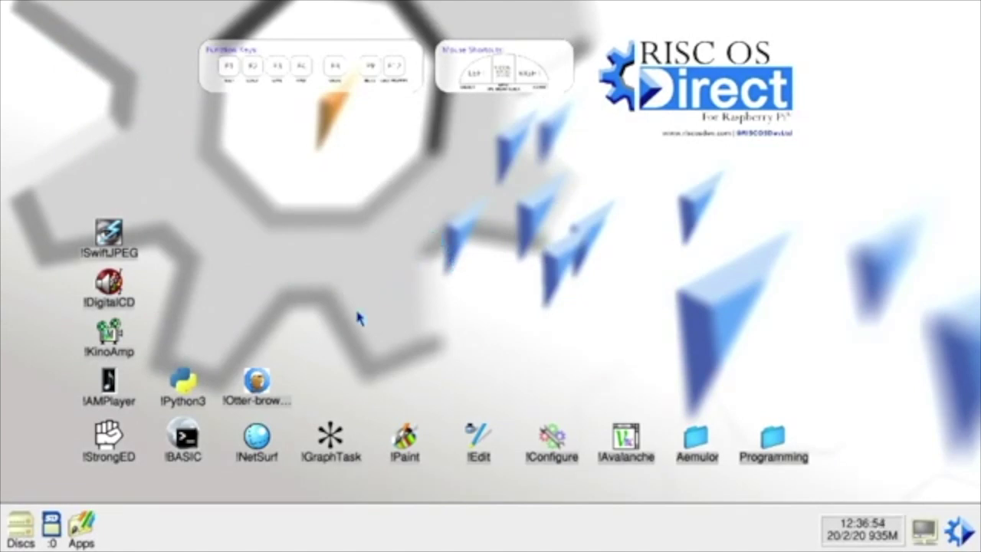
# Launch the NetSurf browser and open its welcome page in a window near the top of the desktop.
pyautogui.doubleClick(257, 437)
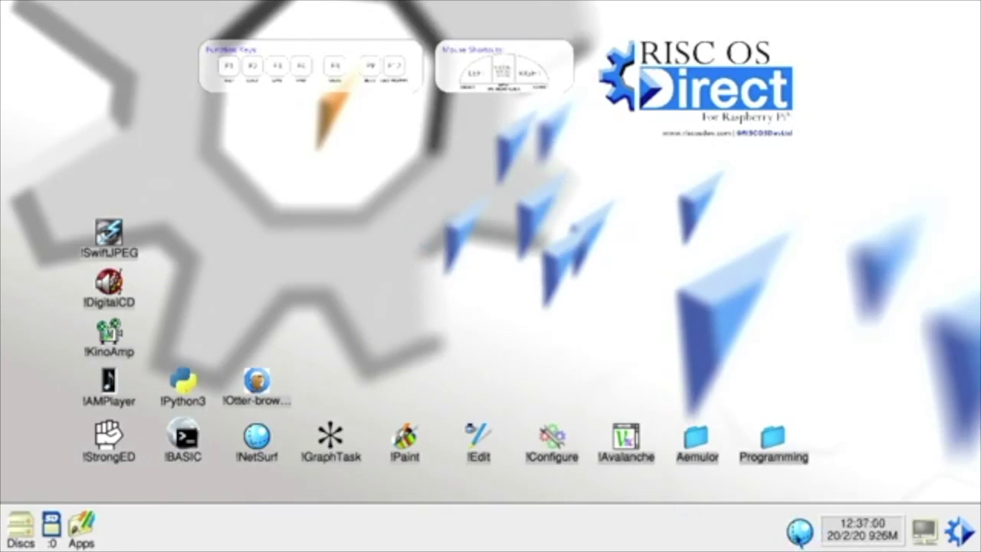
pyautogui.click(800, 530)
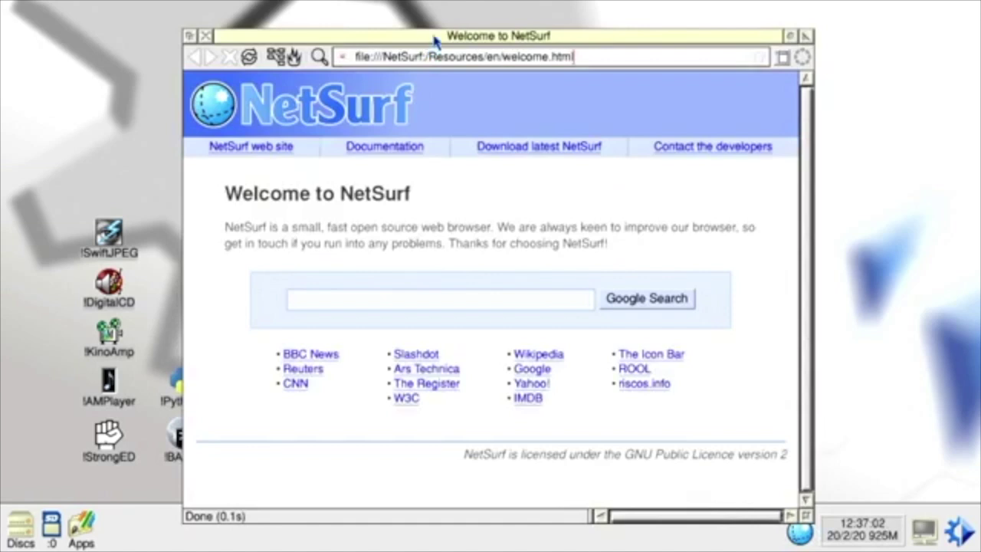
pyautogui.moveTo(431, 35); pyautogui.dragTo(417, 22)
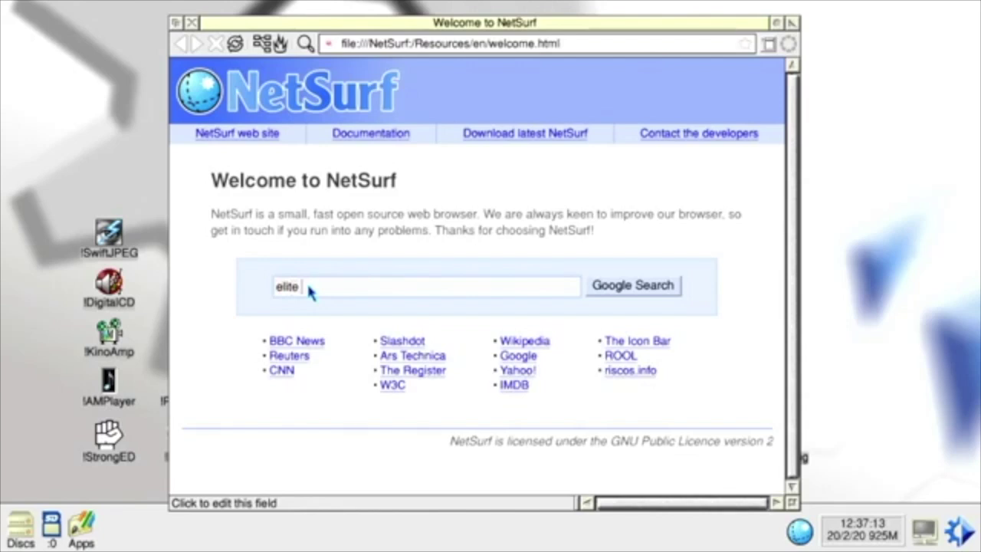
# Search Google for "elite ian bell" from the NetSurf welcome page.
pyautogui.write('an')
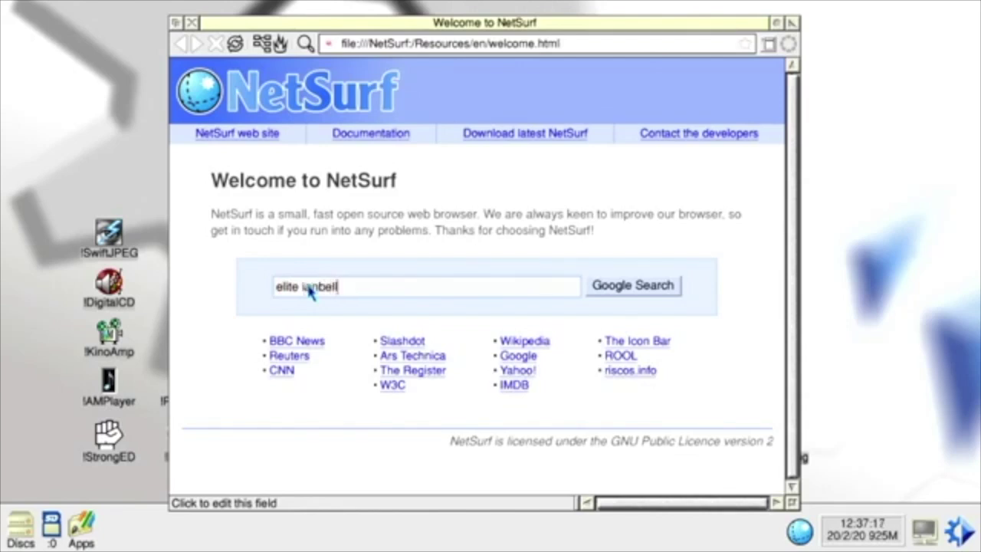
pyautogui.click(316, 288)
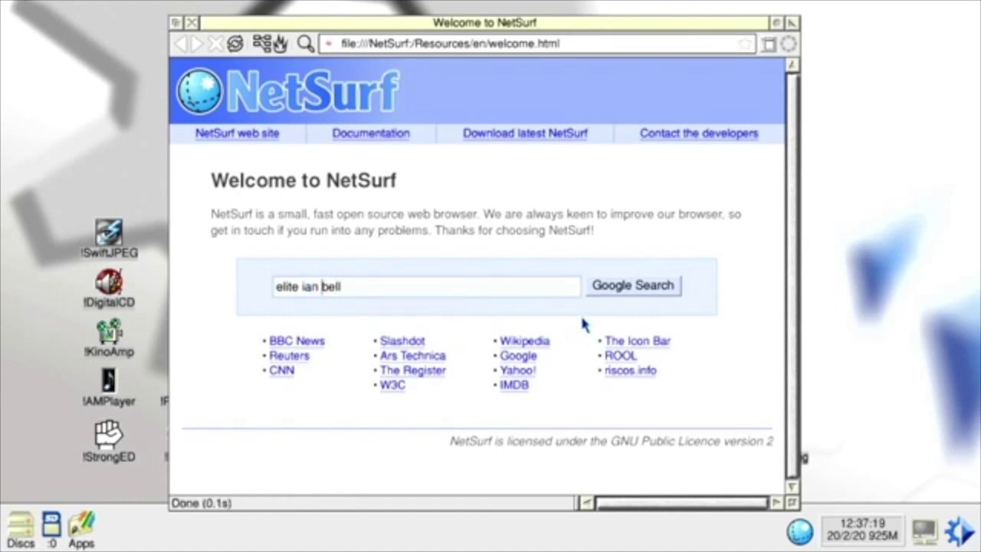
pyautogui.click(617, 290)
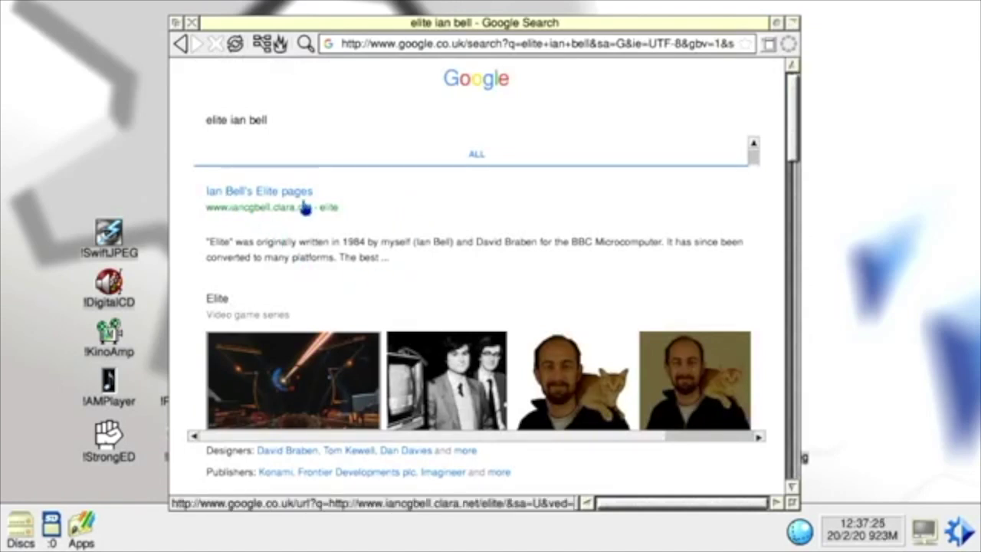
# Open Ian Bell's Elite pages from the search results and enlarge and reposition the window to fit the whole page.
pyautogui.click(259, 195)
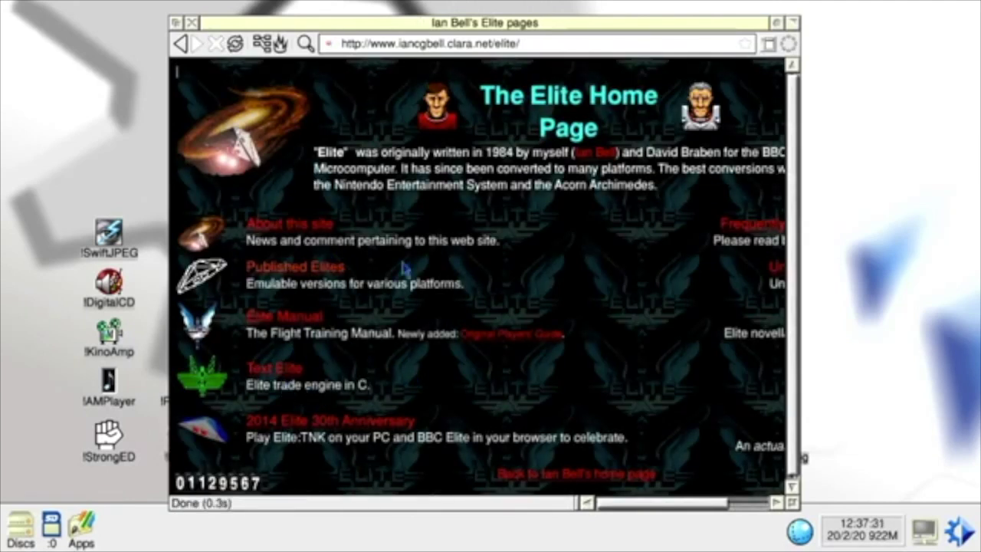
pyautogui.click(793, 26)
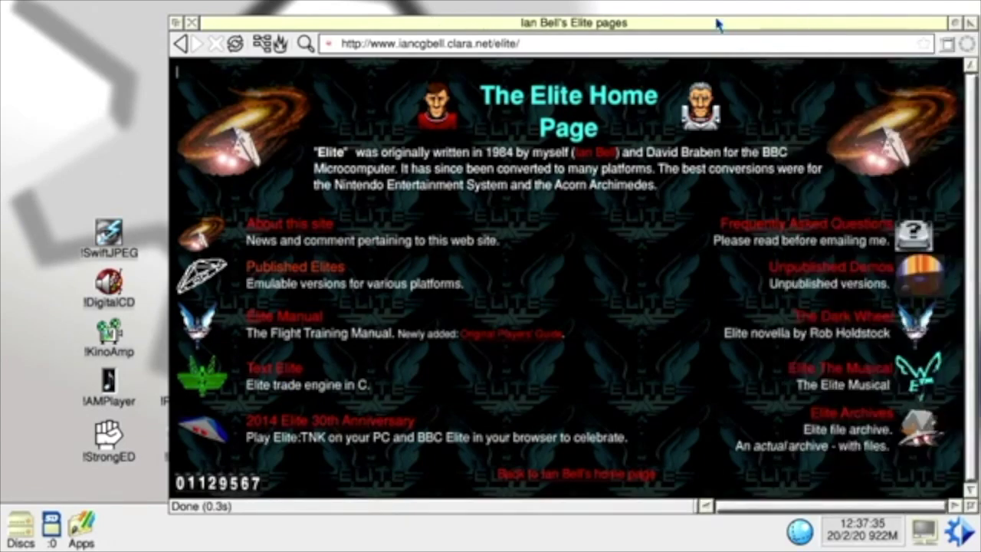
pyautogui.moveTo(717, 25); pyautogui.dragTo(652, 18)
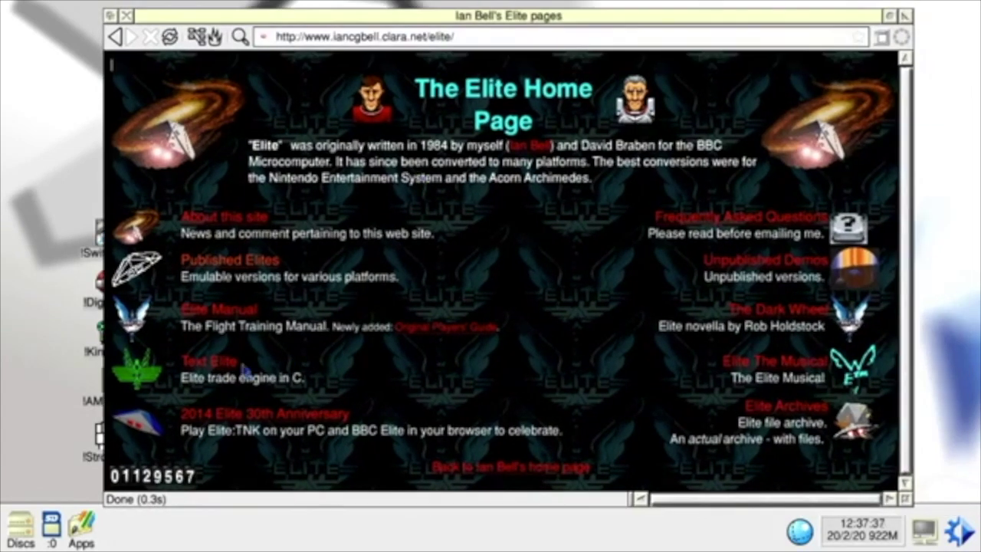
# Go to the Published Elites page and open the BBC Elites section with its disk image downloads.
pyautogui.click(247, 274)
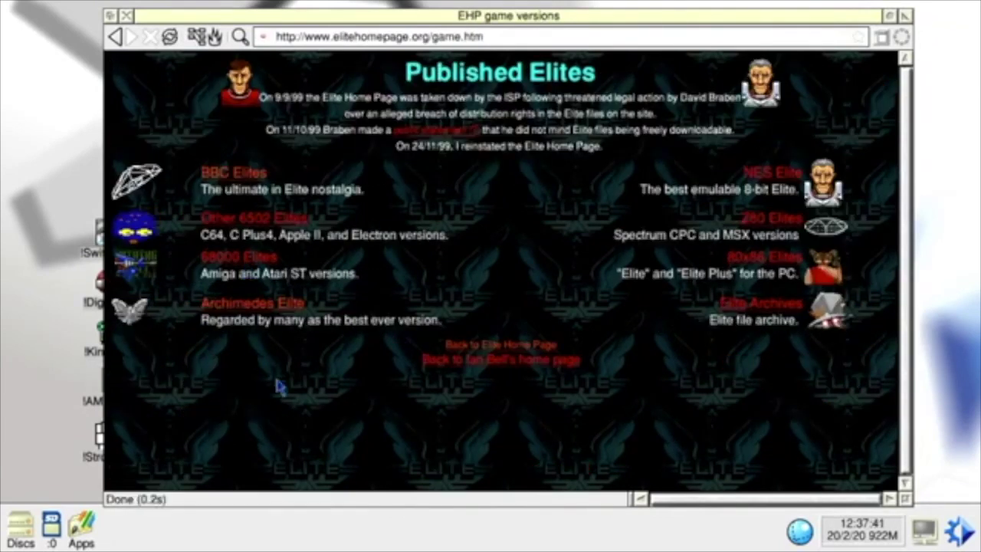
pyautogui.click(242, 181)
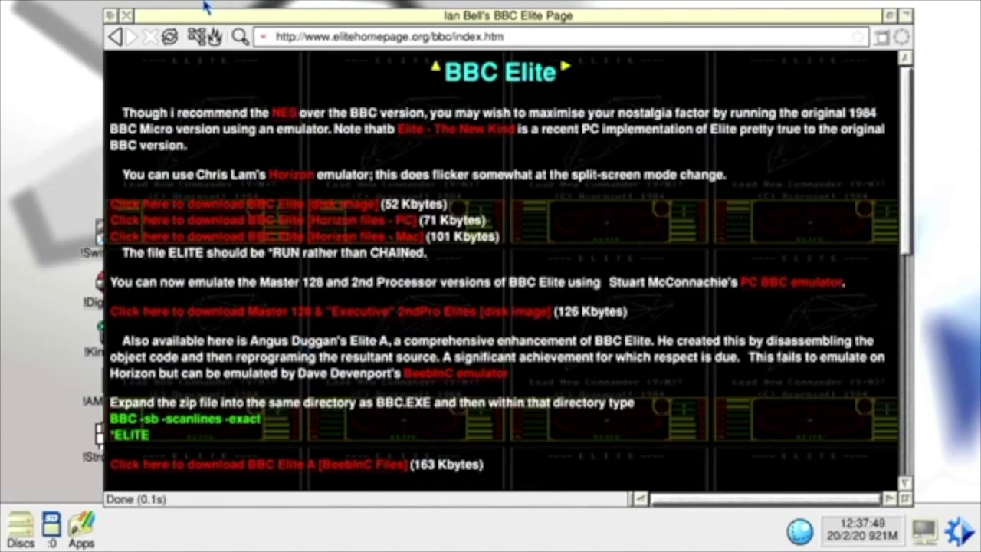
# Iconise the BBC Elite browser window onto the desktop and open the SD card's root directory.
pyautogui.moveTo(210, 21); pyautogui.dragTo(239, 18)
pyautogui.click(919, 10)
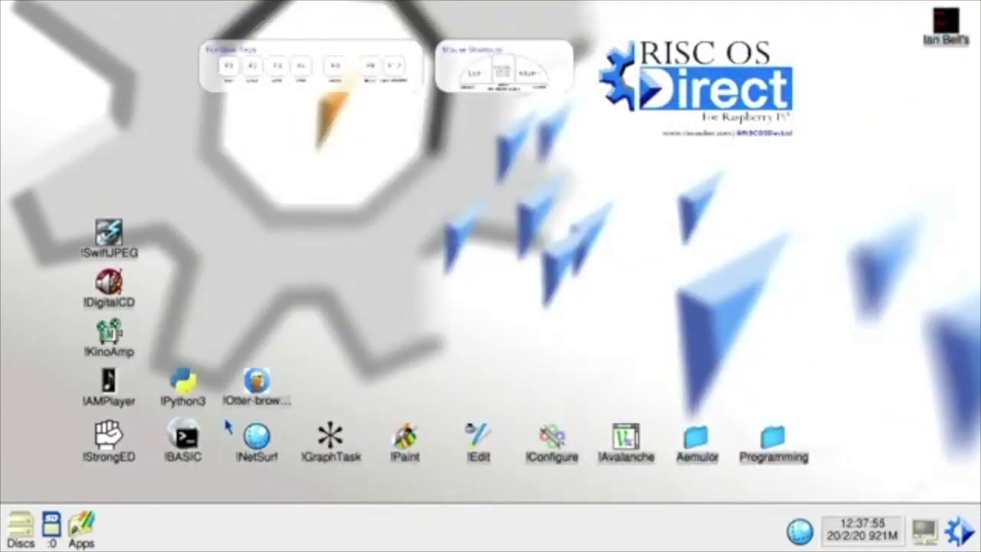
pyautogui.click(50, 528)
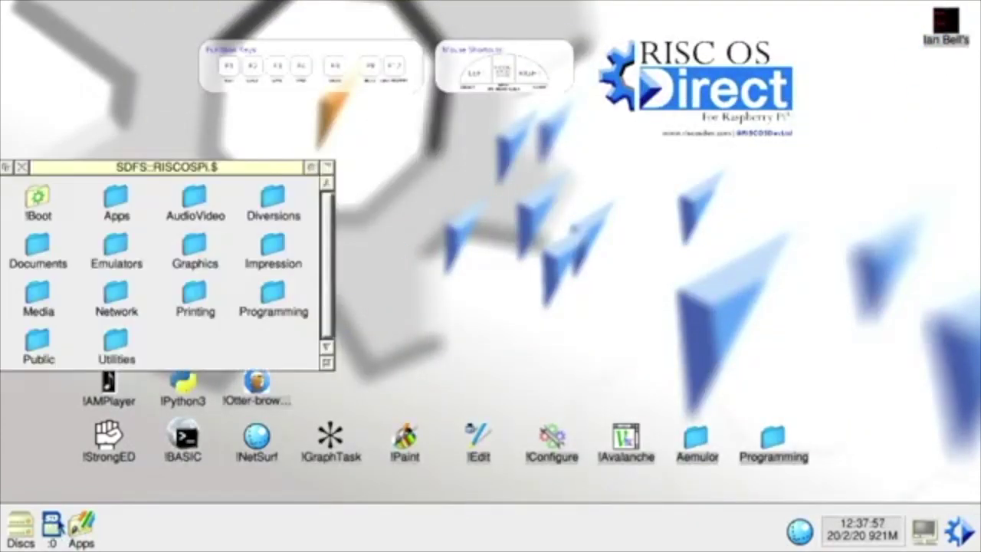
# Open the Acorn_8bit folder inside Emulators and place its window clear of the other folder windows.
pyautogui.moveTo(182, 173); pyautogui.dragTo(345, 199)
pyautogui.doubleClick(298, 213)
pyautogui.doubleClick(323, 176)
pyautogui.moveTo(395, 158); pyautogui.dragTo(216, 31)
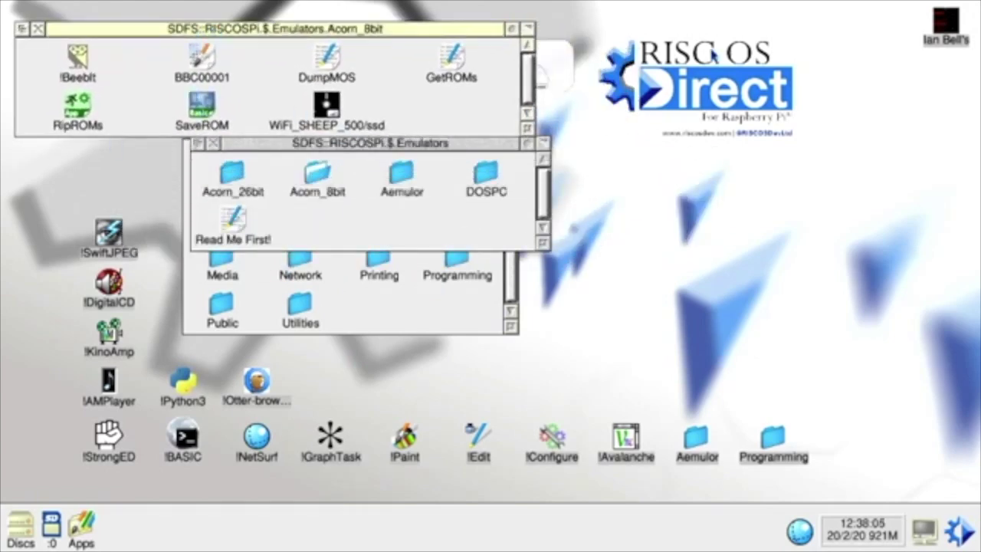
# Restore the iconised BBC Elite page and download the BBC Elite disk image a4100000/zip into the Acorn_8bit folder.
pyautogui.doubleClick(946, 23)
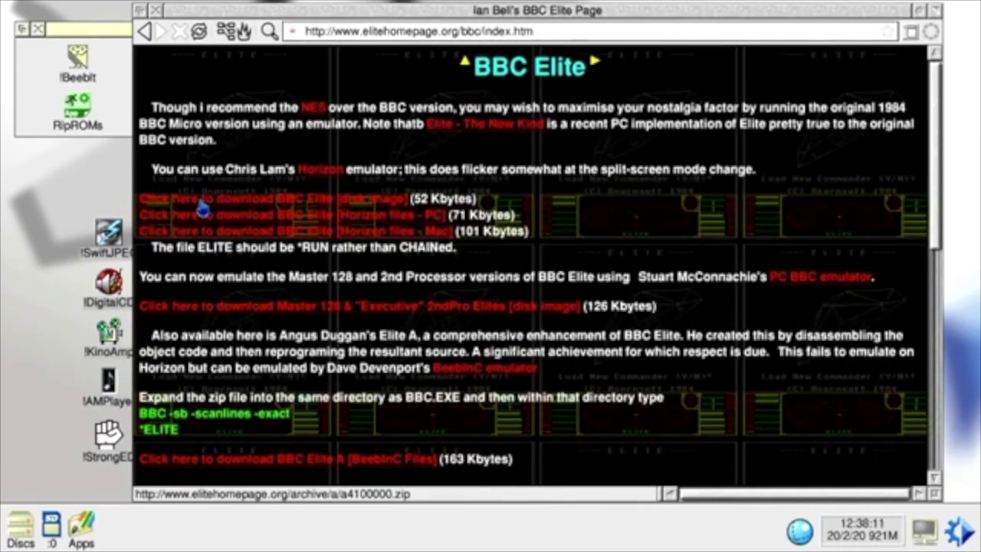
pyautogui.click(349, 207)
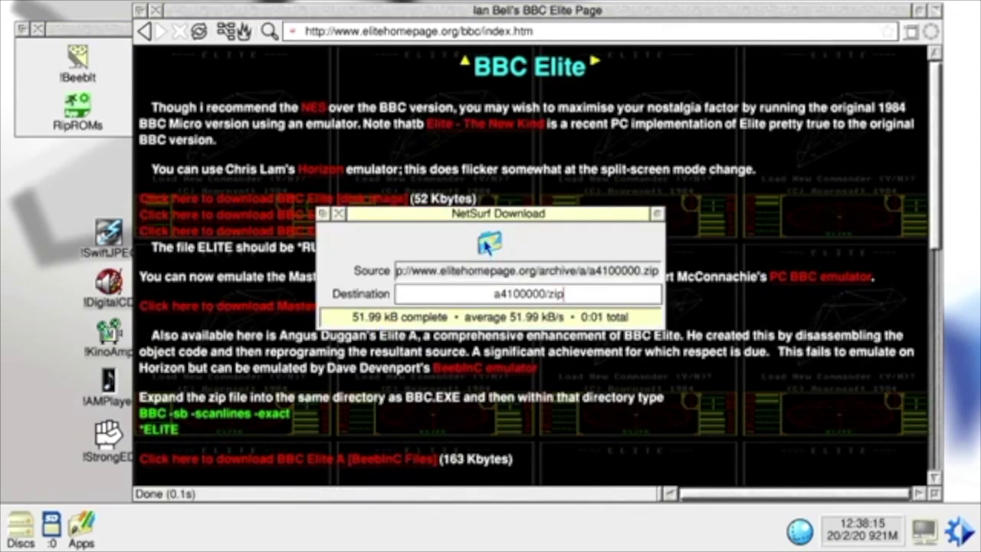
pyautogui.moveTo(489, 243); pyautogui.dragTo(112, 78)
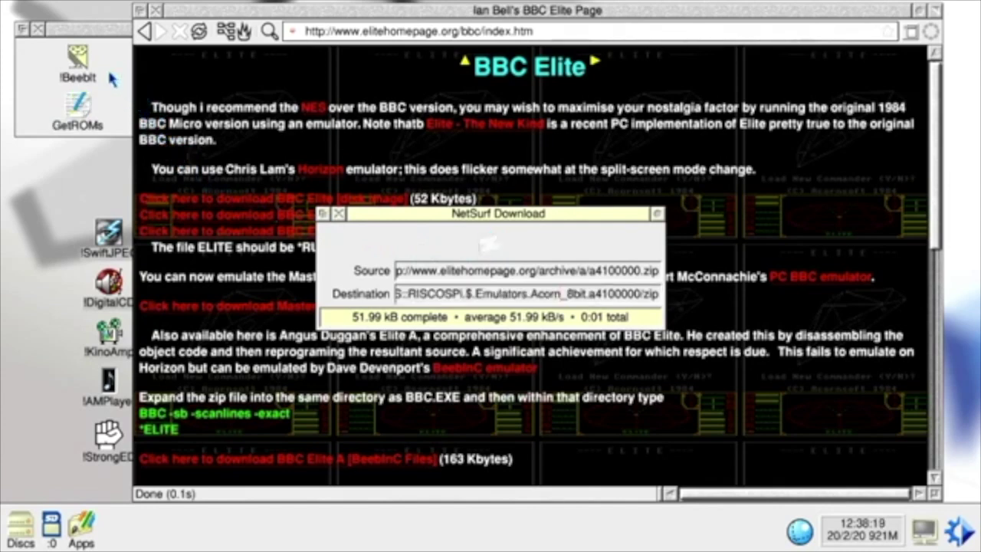
pyautogui.click(93, 29)
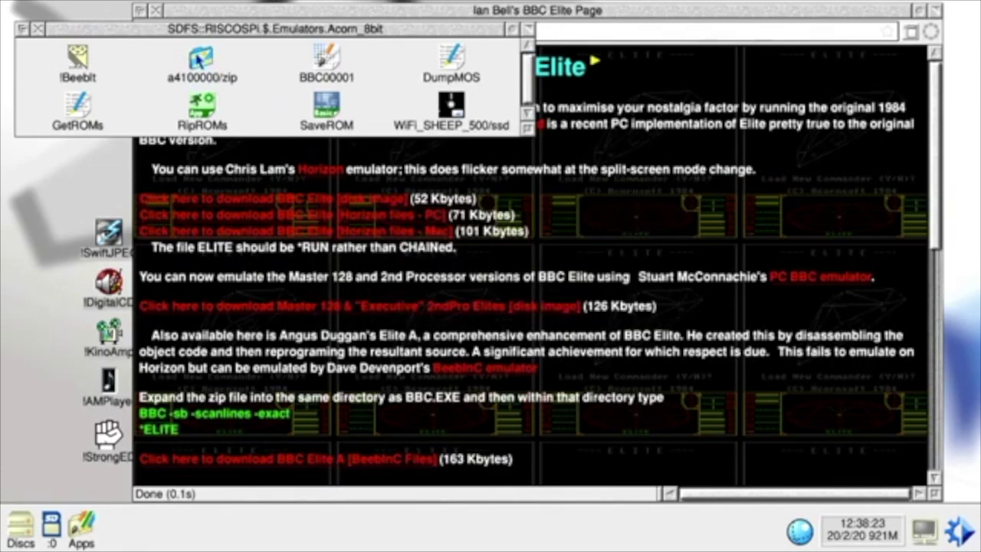
# Return to the Published Elites page and open the Archimedes Elite section at its download links.
pyautogui.click(326, 7)
pyautogui.click(146, 34)
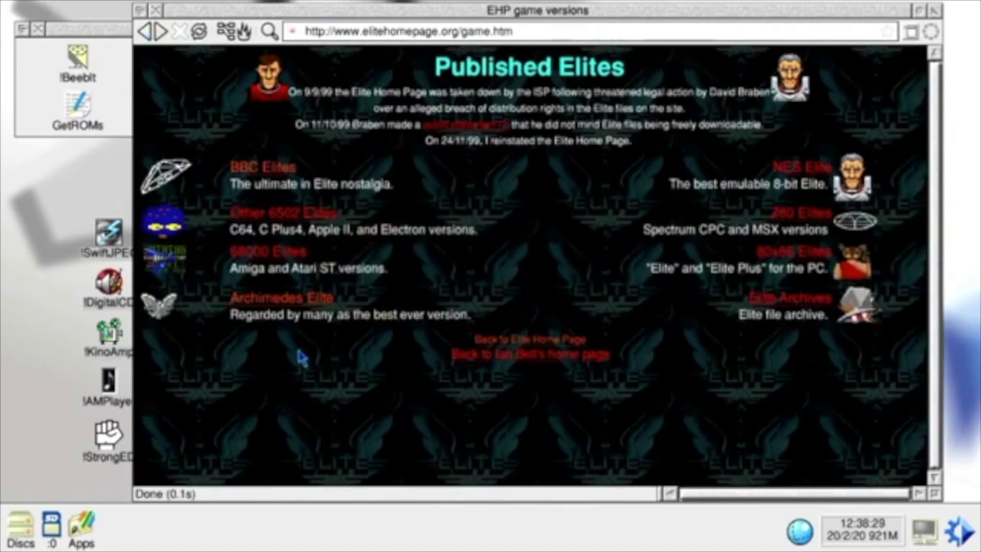
pyautogui.click(280, 299)
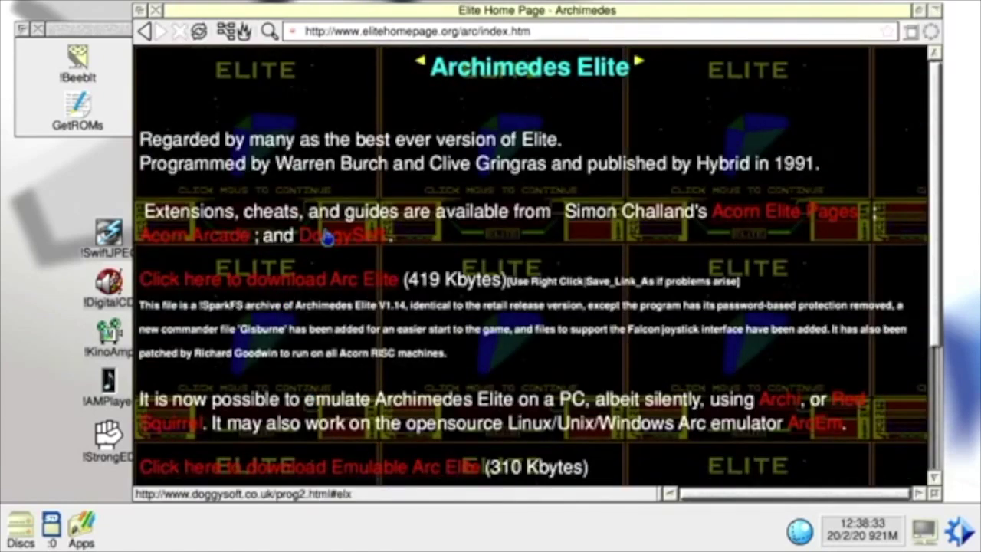
pyautogui.scroll(-2, 322, 246)
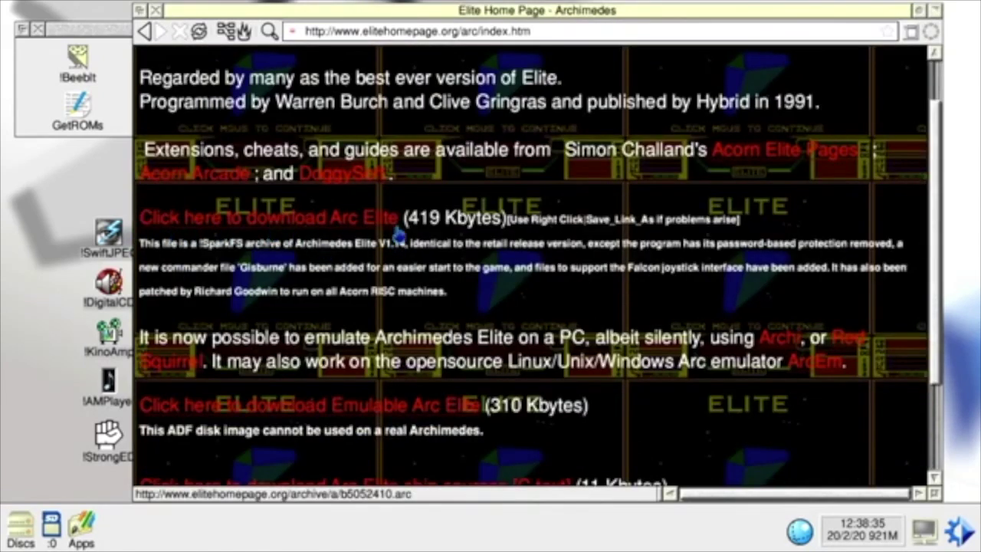
# Close the Acorn_8bit folder back to Emulators and open the Acorn_26bit folder in front of the browser.
pyautogui.click(86, 31)
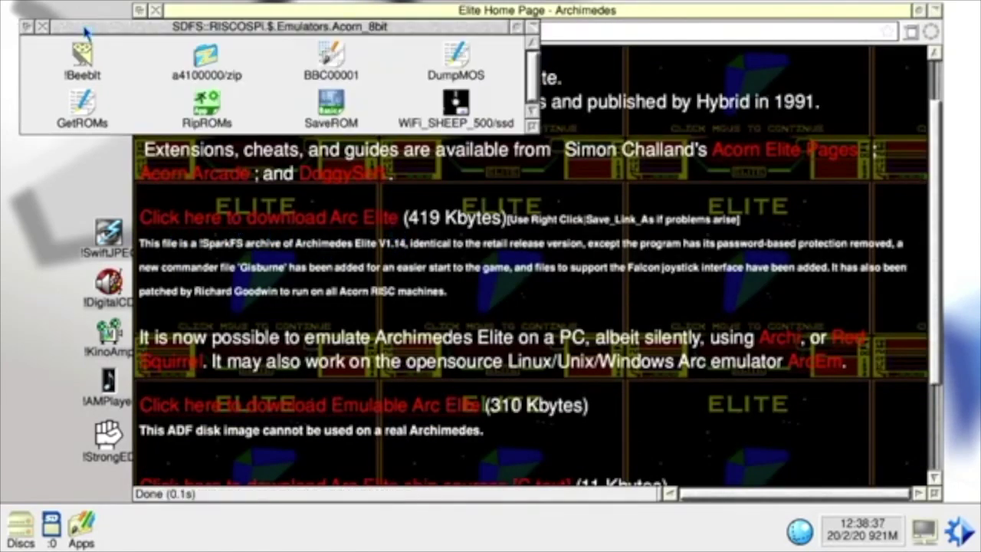
pyautogui.rightClick(42, 29)
pyautogui.moveTo(311, 140); pyautogui.dragTo(193, 97)
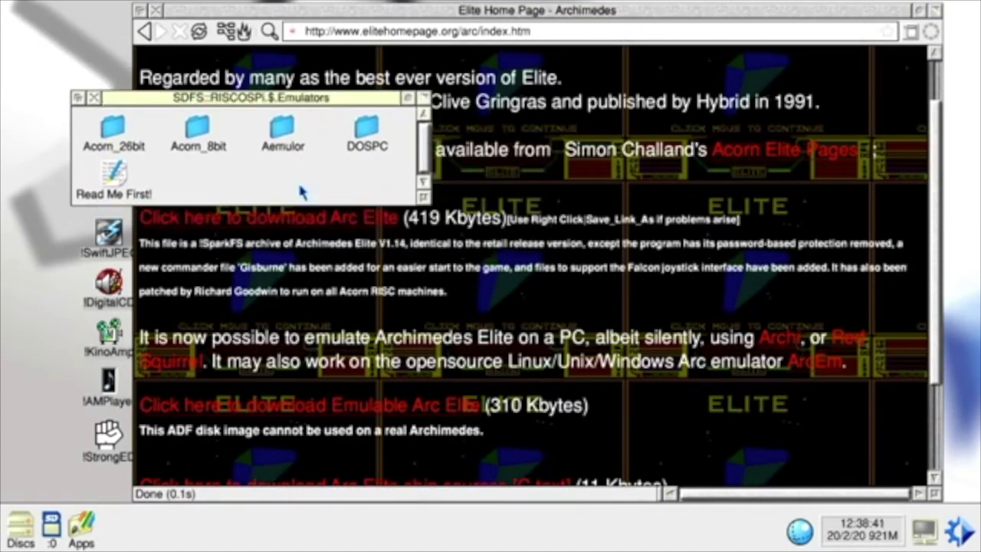
pyautogui.click(113, 130)
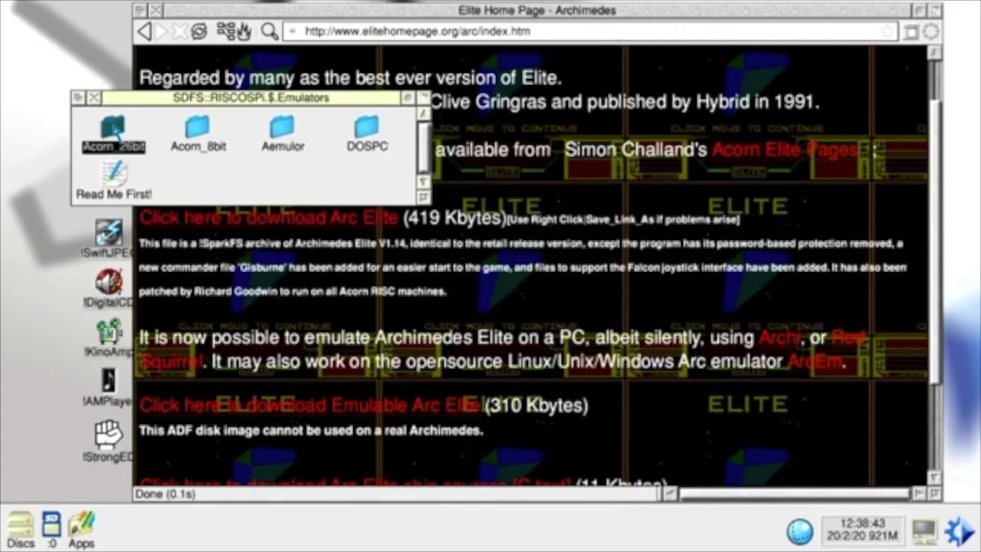
pyautogui.doubleClick(114, 131)
pyautogui.moveTo(203, 99); pyautogui.dragTo(203, 146)
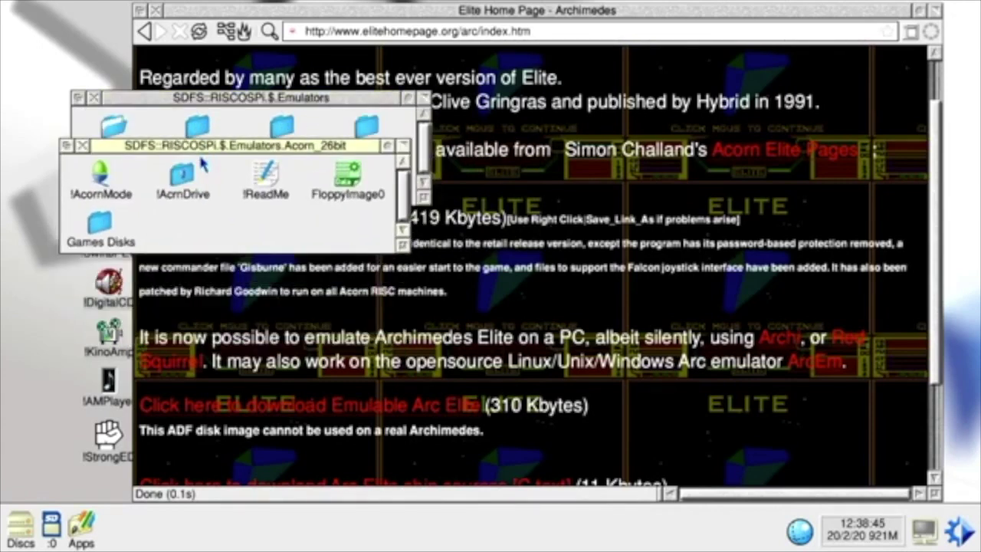
# Shift the browser window to expose the Acorn_26bit folder and download the Arc Elite archive b5052410.arc into that folder.
pyautogui.click(283, 11)
pyautogui.moveTo(317, 12); pyautogui.dragTo(353, 14)
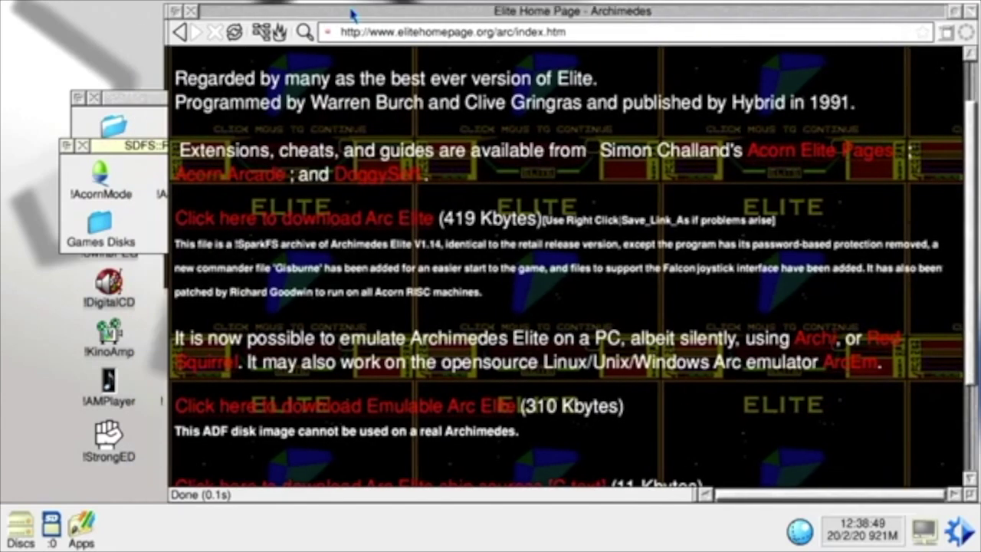
pyautogui.click(322, 222)
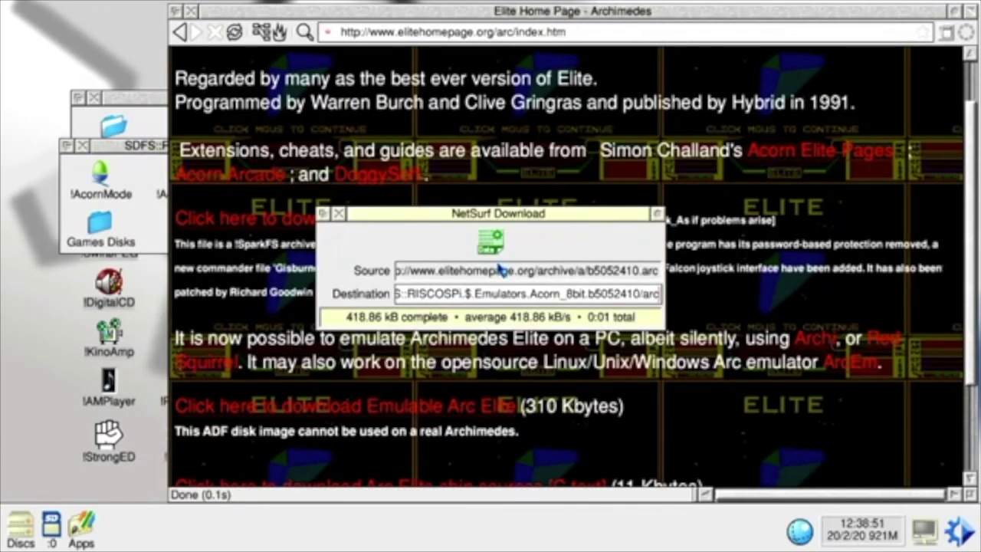
pyautogui.moveTo(489, 243); pyautogui.dragTo(148, 224)
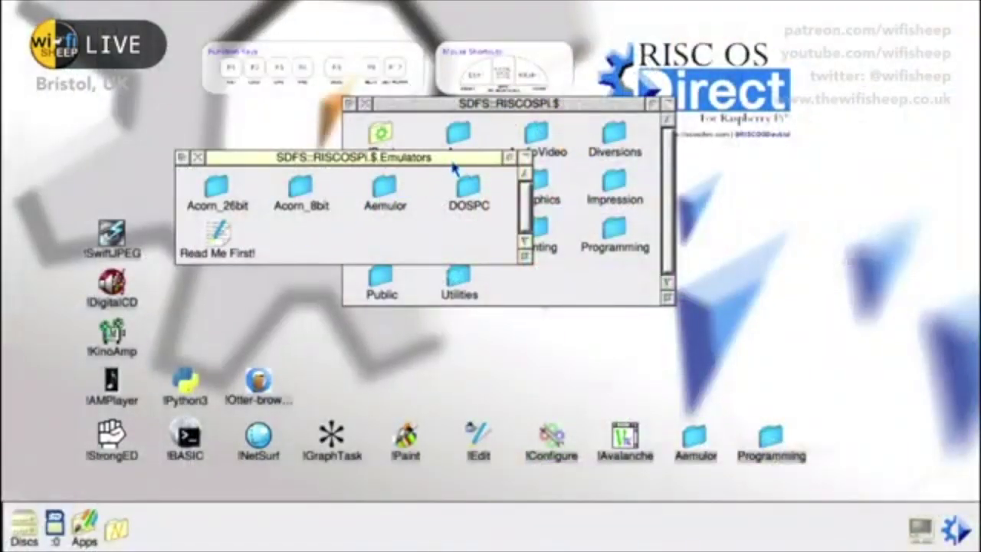
# Launch !BeebIt from the Acorn_8bit folder in Emulators and open its Model B emulator screen.
pyautogui.moveTo(453, 162); pyautogui.dragTo(532, 146)
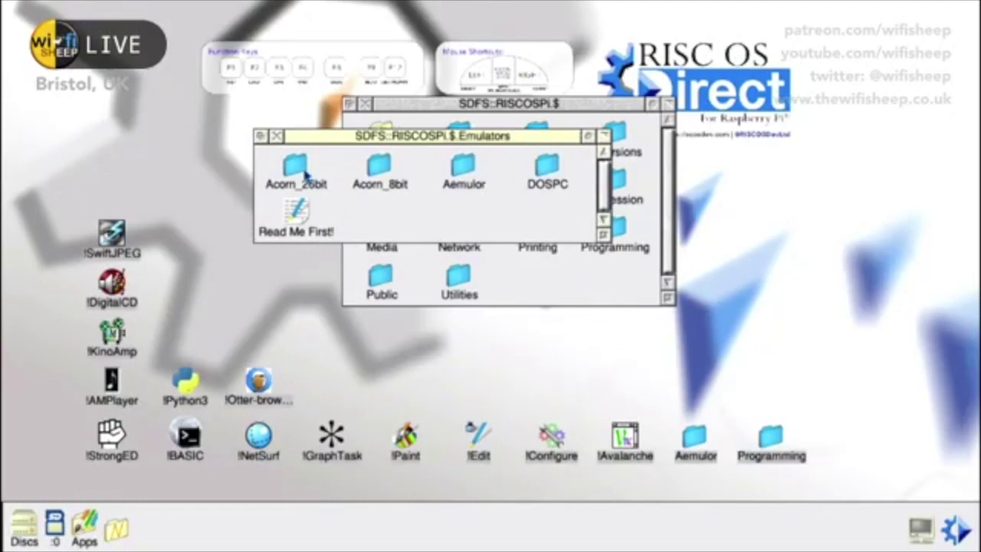
pyautogui.doubleClick(389, 163)
pyautogui.moveTo(391, 136); pyautogui.dragTo(288, 75)
pyautogui.moveTo(652, 151); pyautogui.dragTo(517, 222)
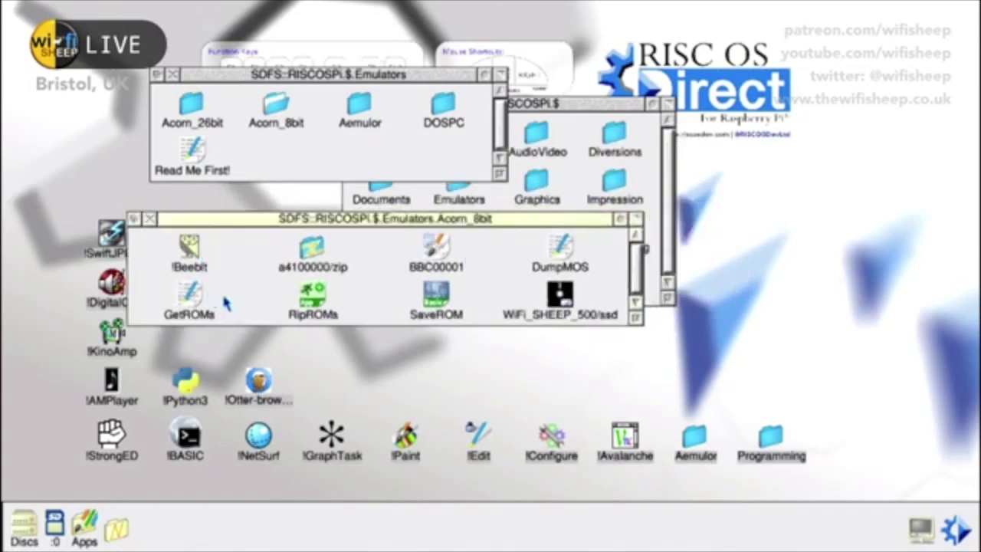
pyautogui.doubleClick(192, 244)
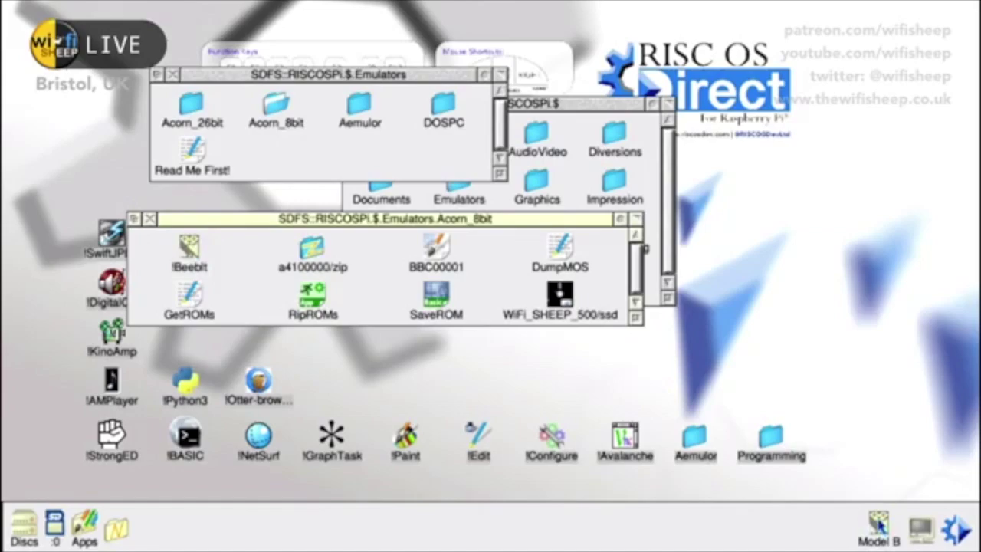
pyautogui.click(879, 523)
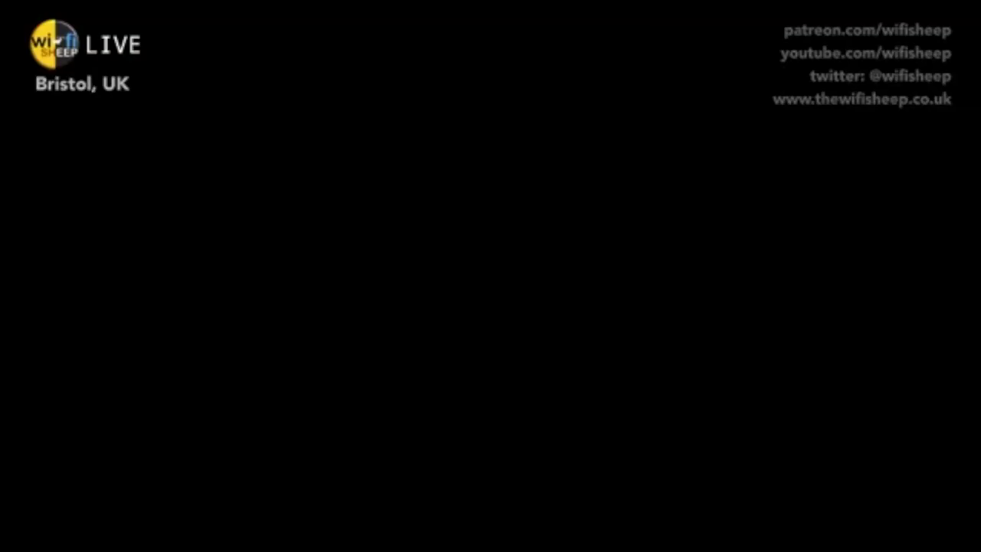